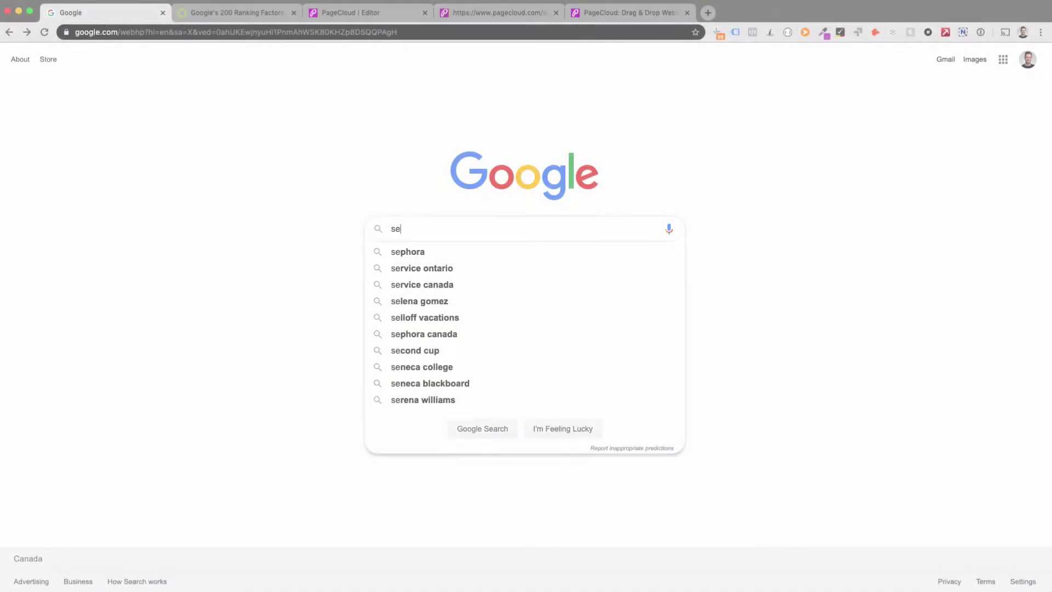
{"action": "type", "text": "arch engine optimization"}
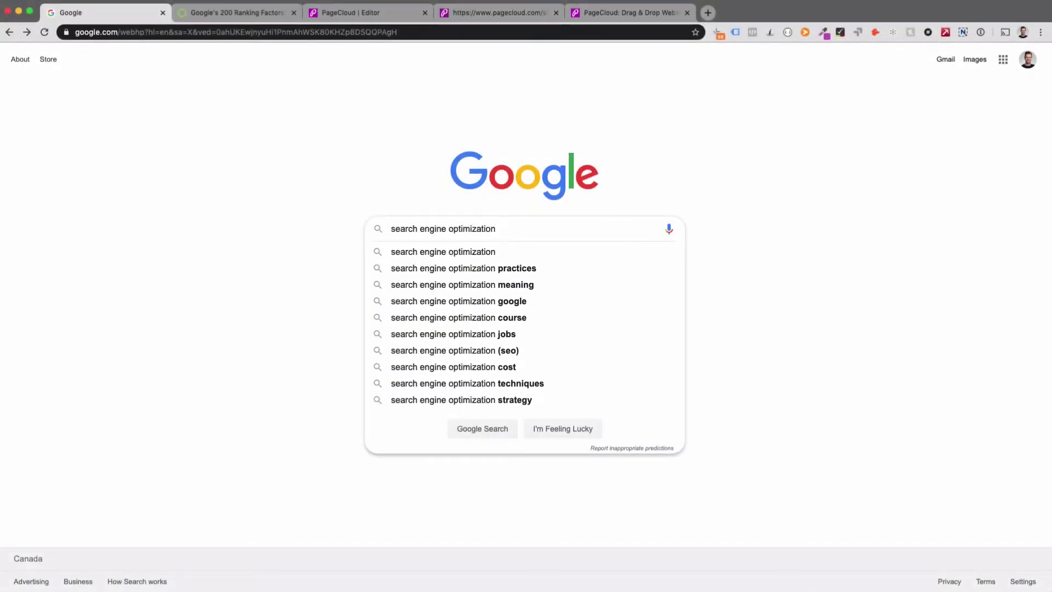
Run a Google search for 'search engine optimization'
{"action": "key", "text": "Return"}
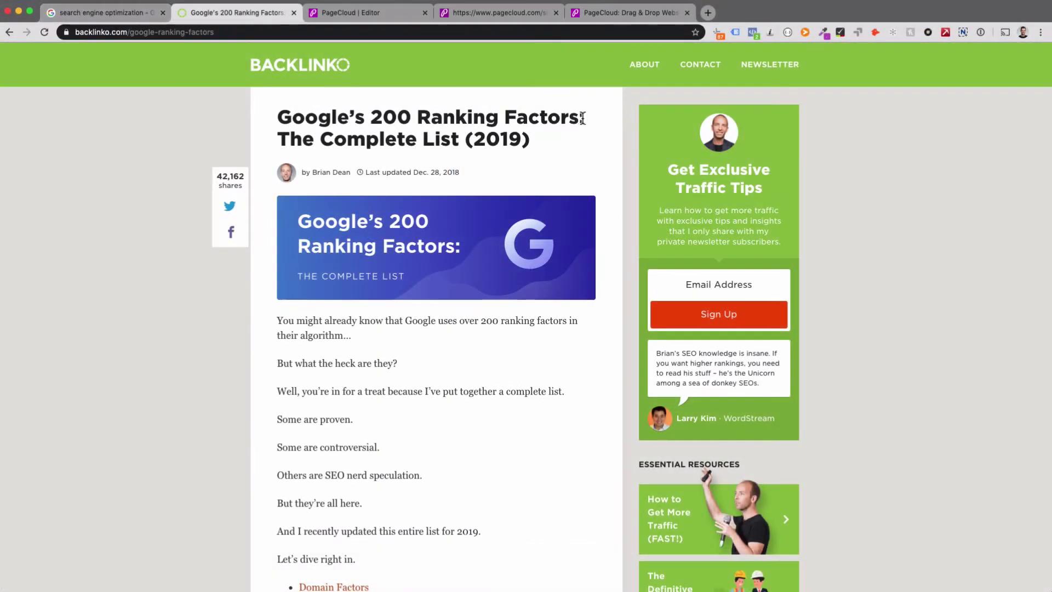
{"action": "scroll", "coordinate": [531, 343], "scroll_direction": "down", "scroll_amount": 4}
{"action": "scroll", "coordinate": [547, 381], "scroll_direction": "down", "scroll_amount": 3}
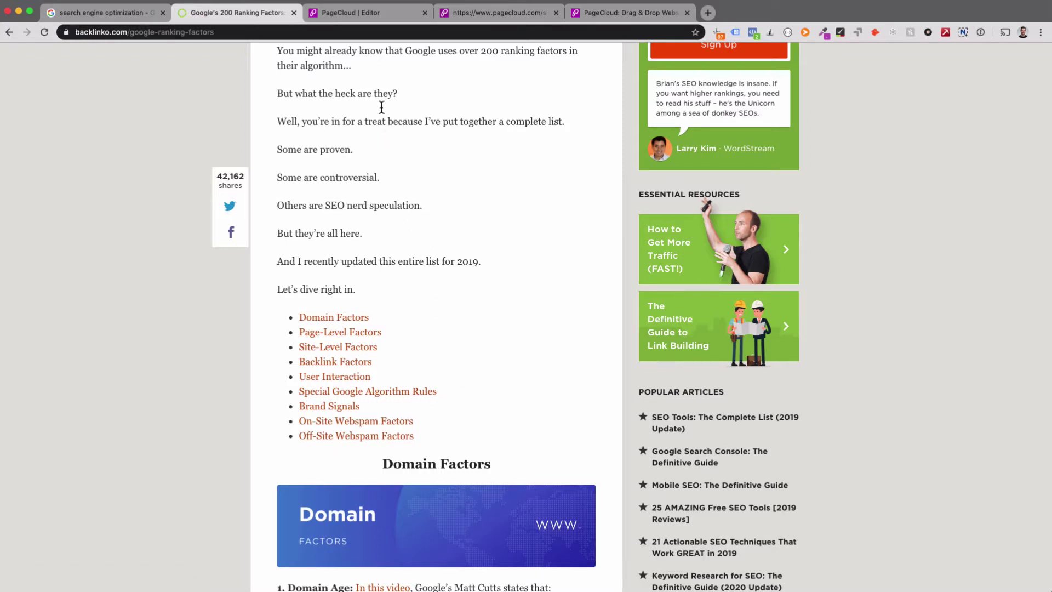
View the site's sitemap.xml and the live homepage's secure-connection info, then return to the home page editor
{"action": "left_click", "coordinate": [370, 15]}
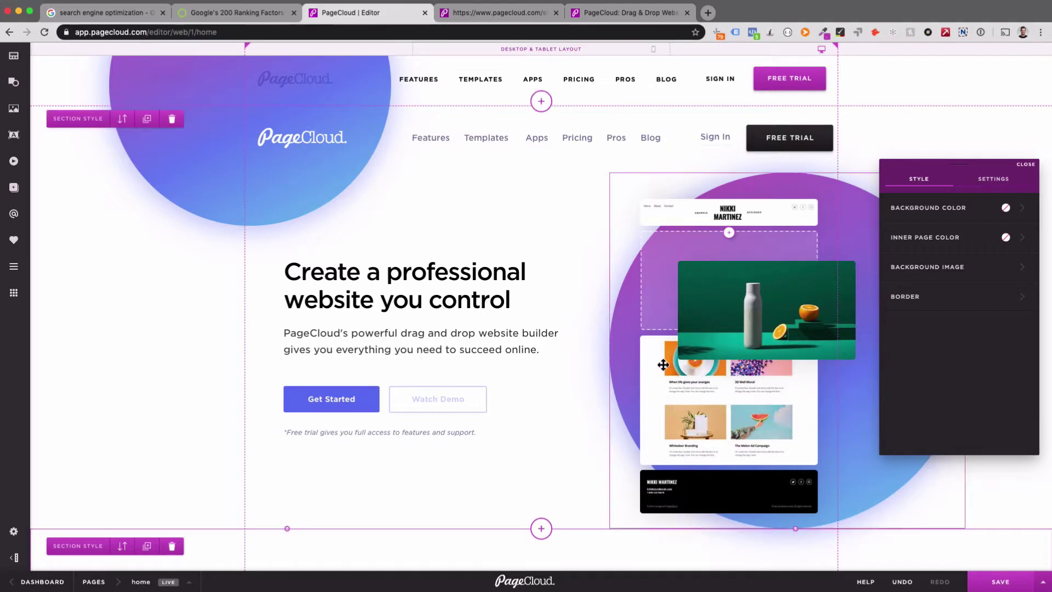
{"action": "mouse_move", "coordinate": [766, 310]}
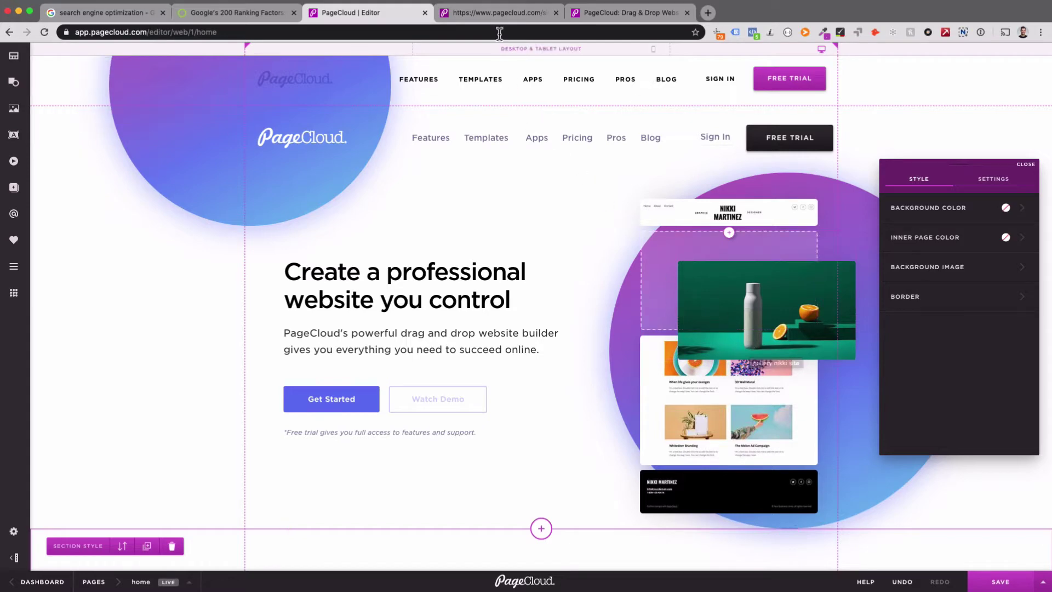
{"action": "left_click", "coordinate": [502, 15]}
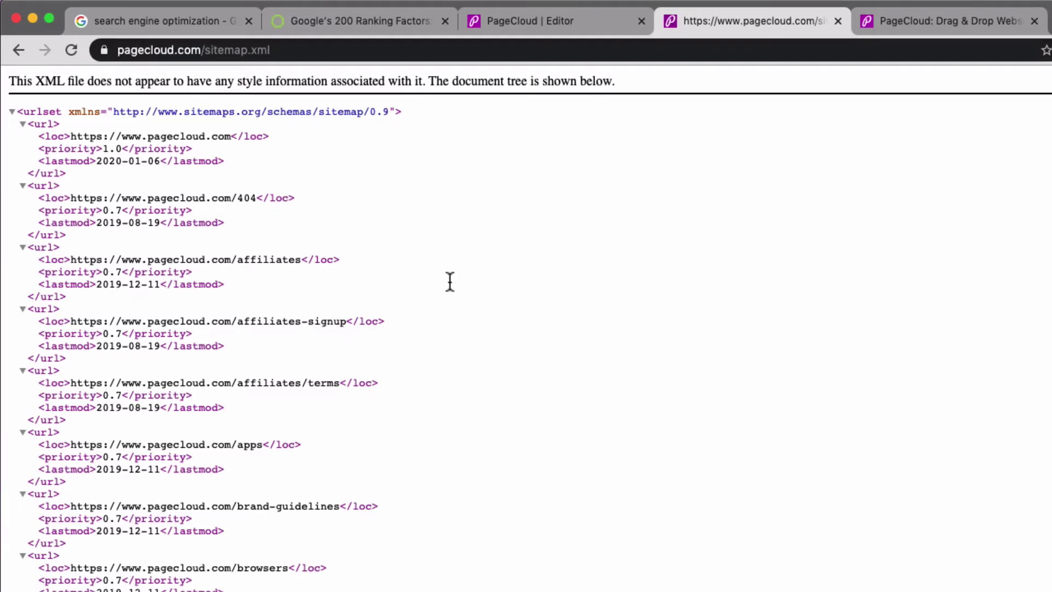
{"action": "left_click", "coordinate": [896, 22]}
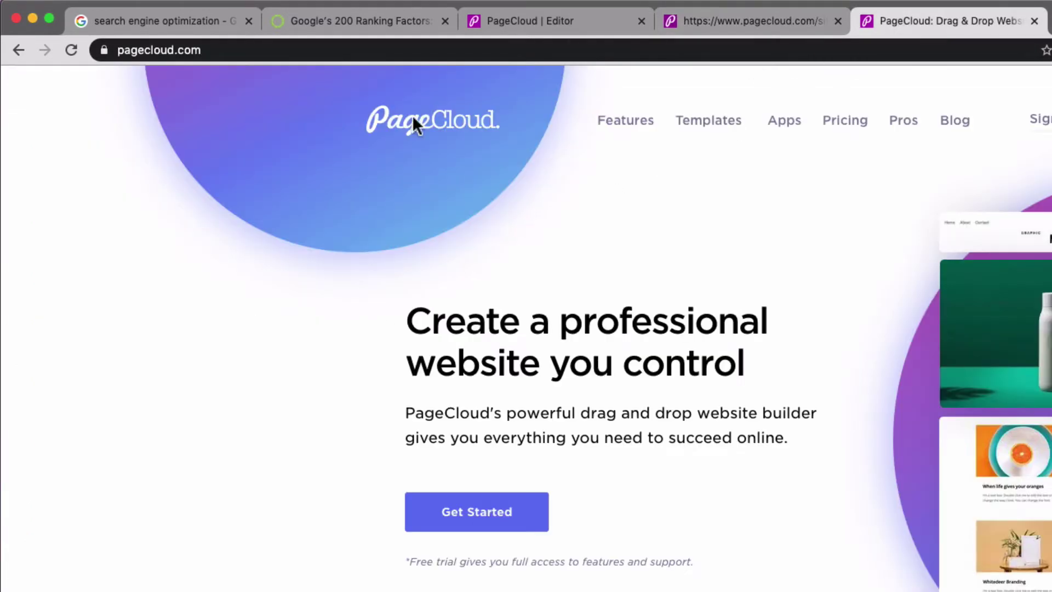
{"action": "left_click", "coordinate": [104, 50]}
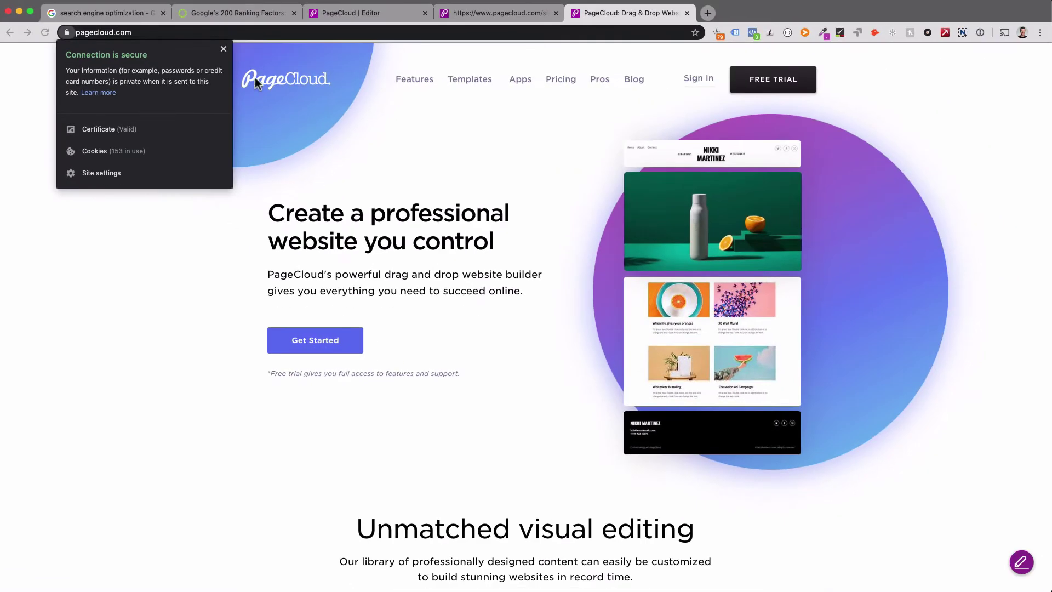
{"action": "left_click", "coordinate": [357, 11]}
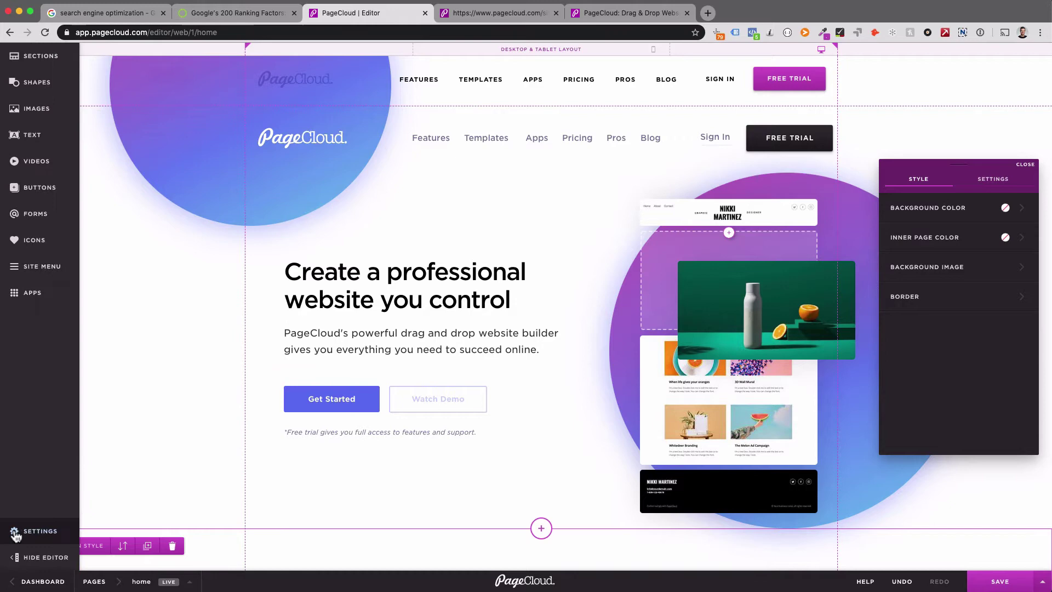
{"action": "left_click", "coordinate": [15, 533]}
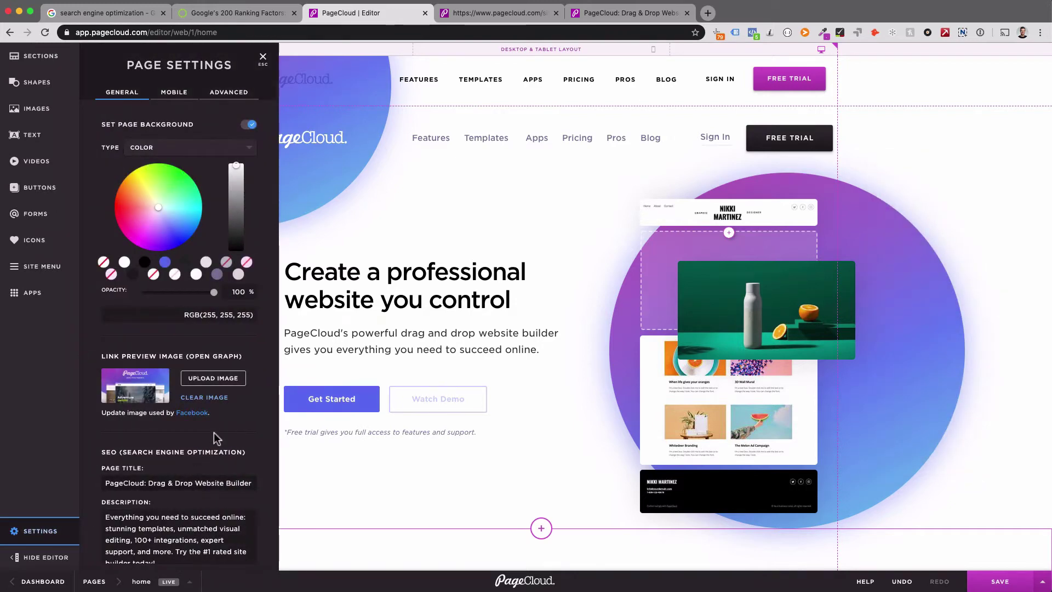
{"action": "scroll", "coordinate": [214, 433], "scroll_direction": "down", "scroll_amount": 3}
{"action": "scroll", "coordinate": [215, 432], "scroll_direction": "down", "scroll_amount": 5}
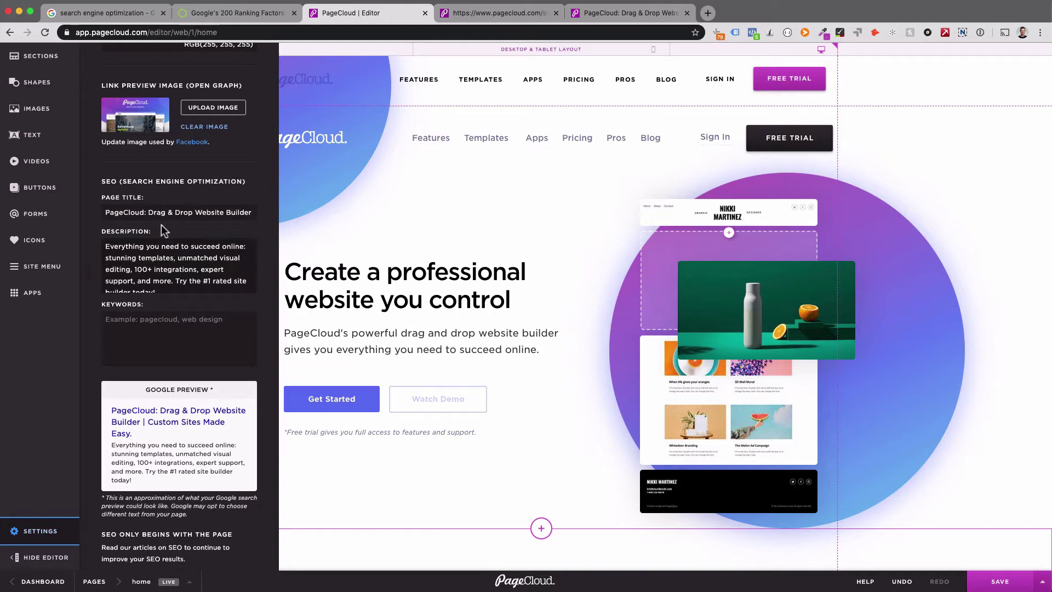
{"action": "left_click_drag", "start_coordinate": [107, 216], "coordinate": [254, 221]}
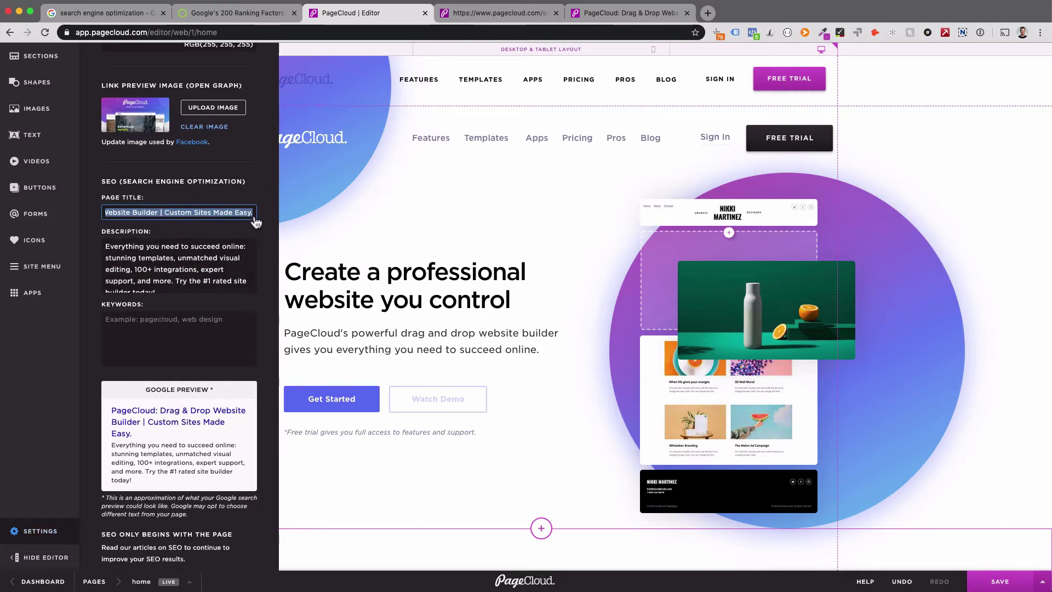
{"action": "left_click", "coordinate": [256, 231]}
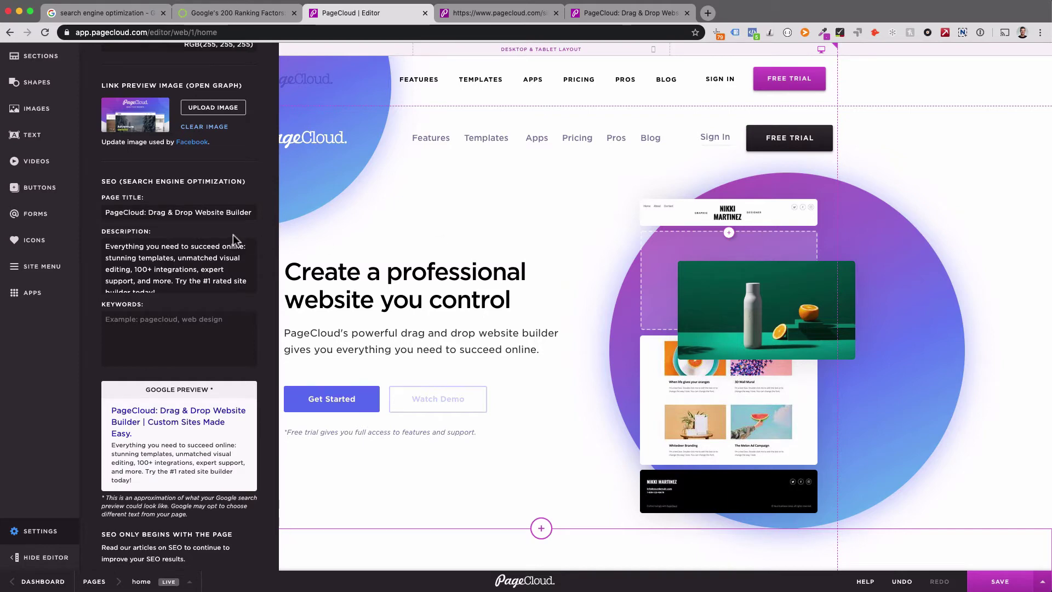
{"action": "scroll", "coordinate": [233, 240], "scroll_direction": "up", "scroll_amount": 5}
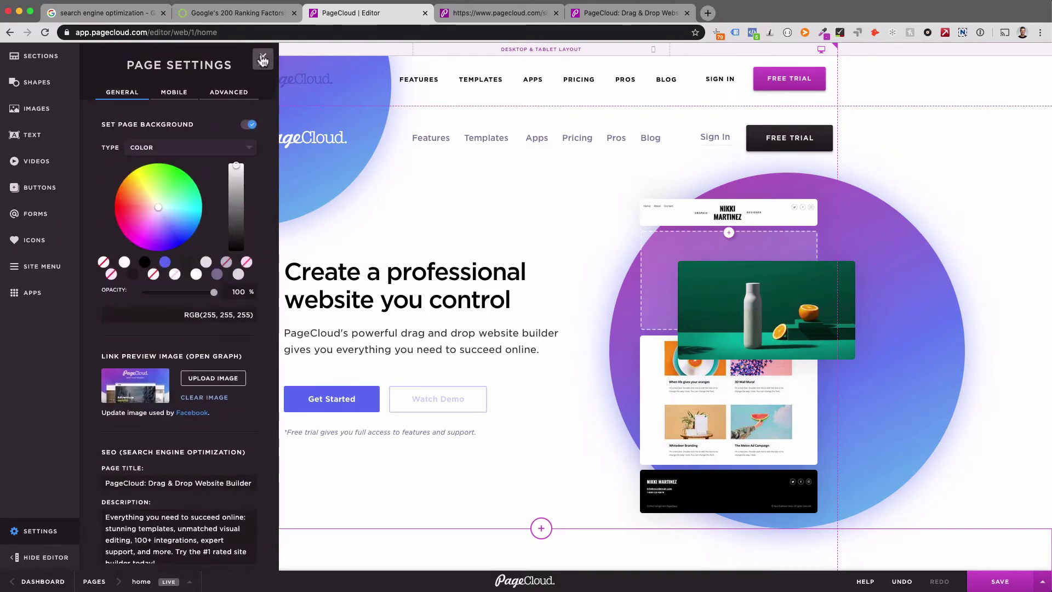
{"action": "left_click", "coordinate": [261, 54]}
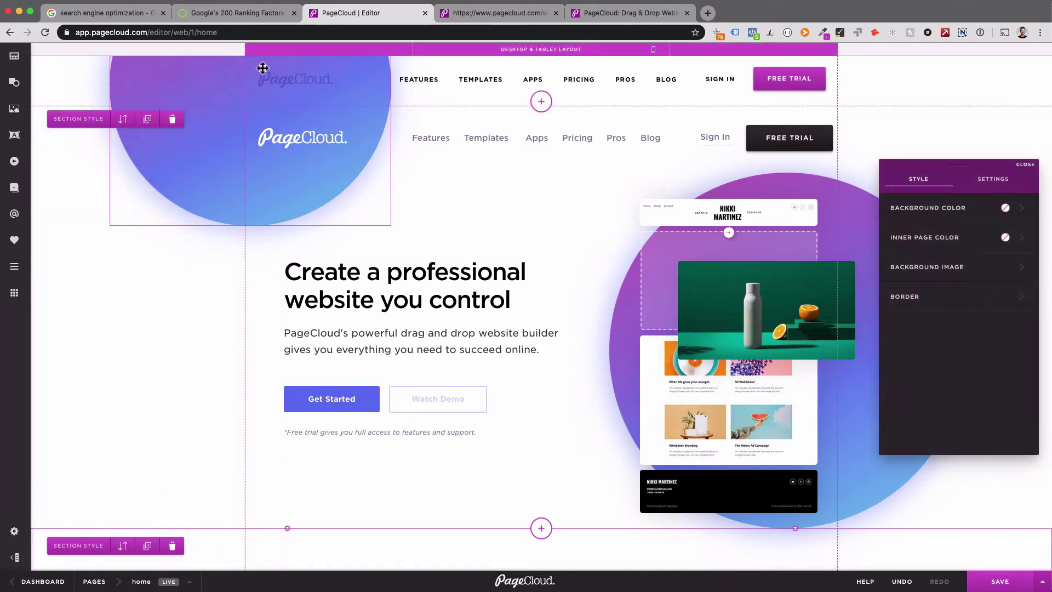
{"action": "left_click", "coordinate": [413, 280]}
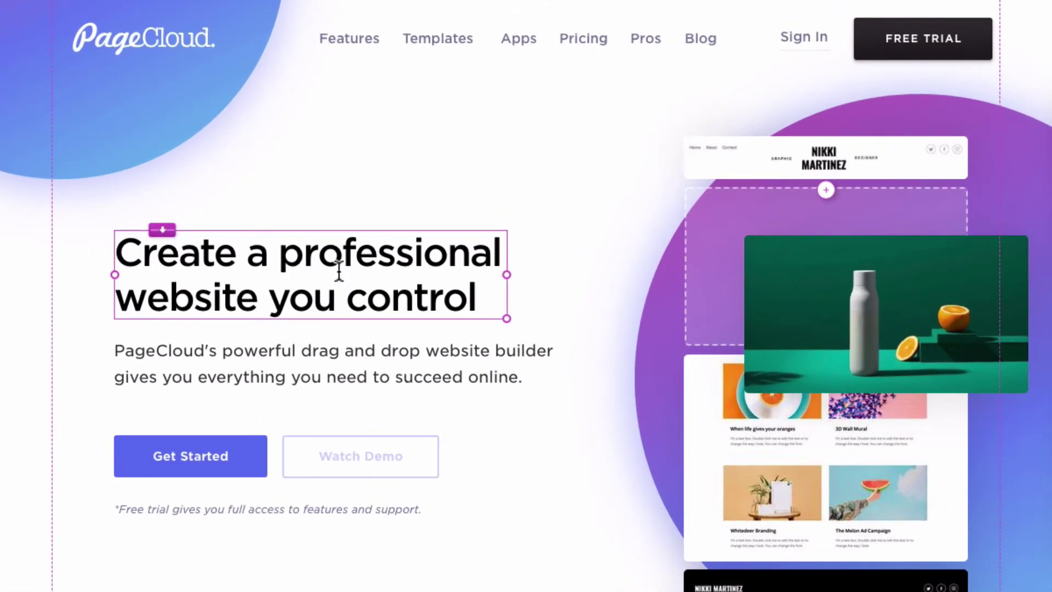
{"action": "left_click", "coordinate": [338, 270]}
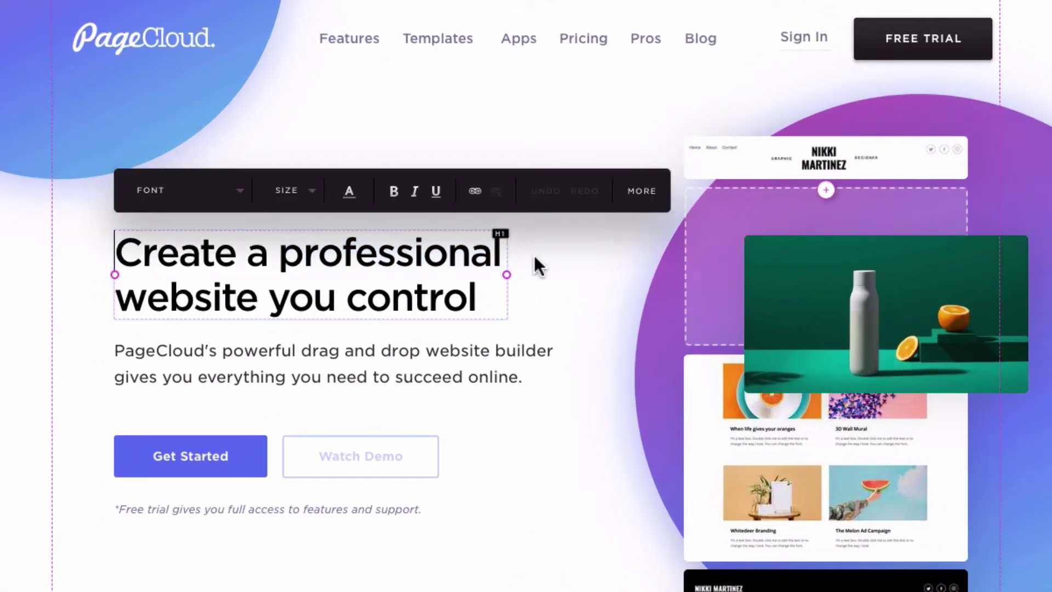
{"action": "scroll", "coordinate": [537, 258], "scroll_direction": "down", "scroll_amount": 8}
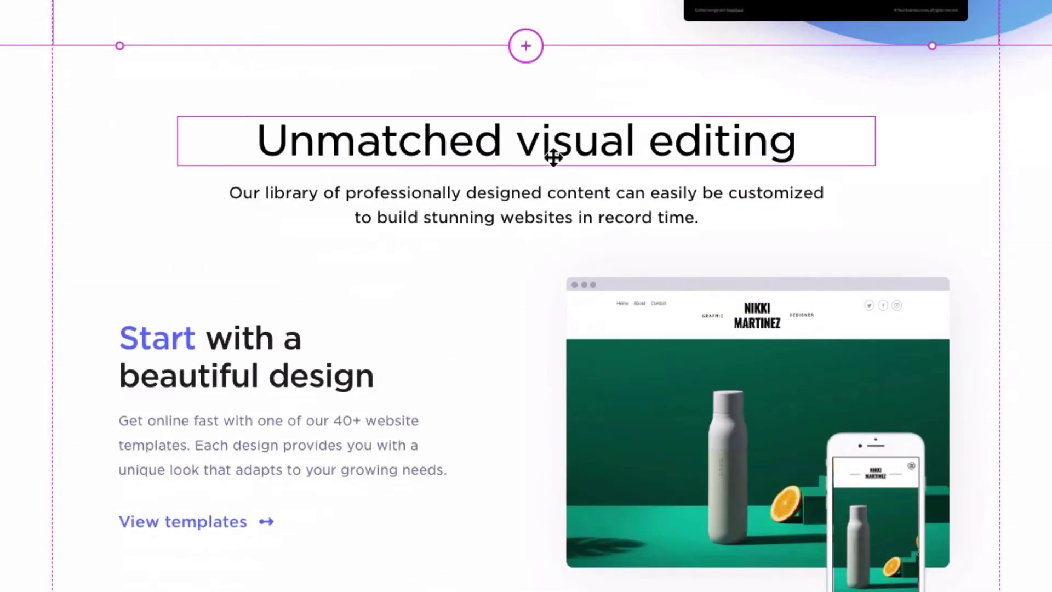
{"action": "left_click", "coordinate": [554, 150]}
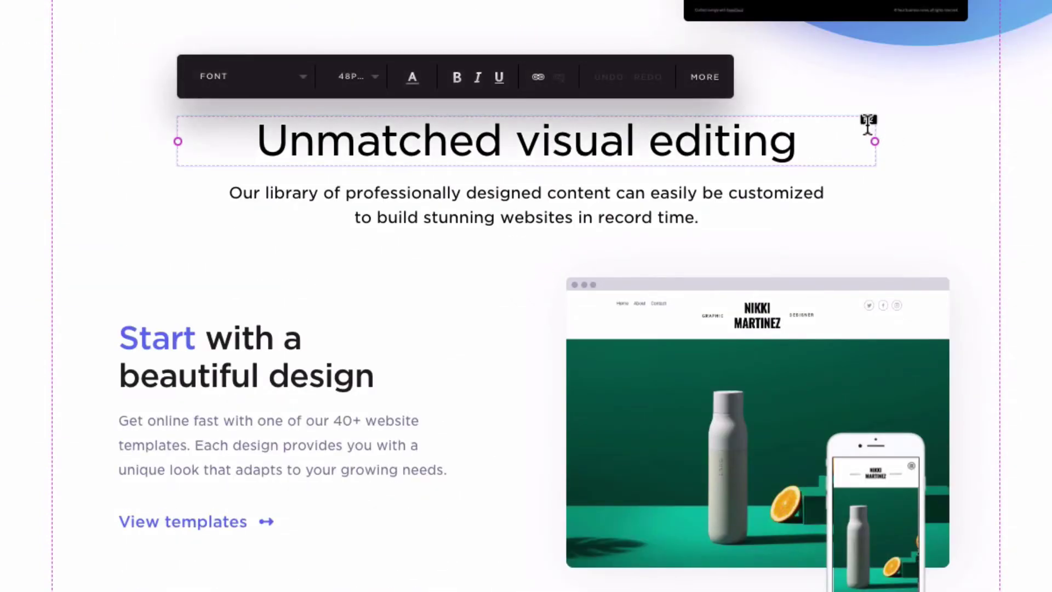
{"action": "left_click", "coordinate": [235, 356]}
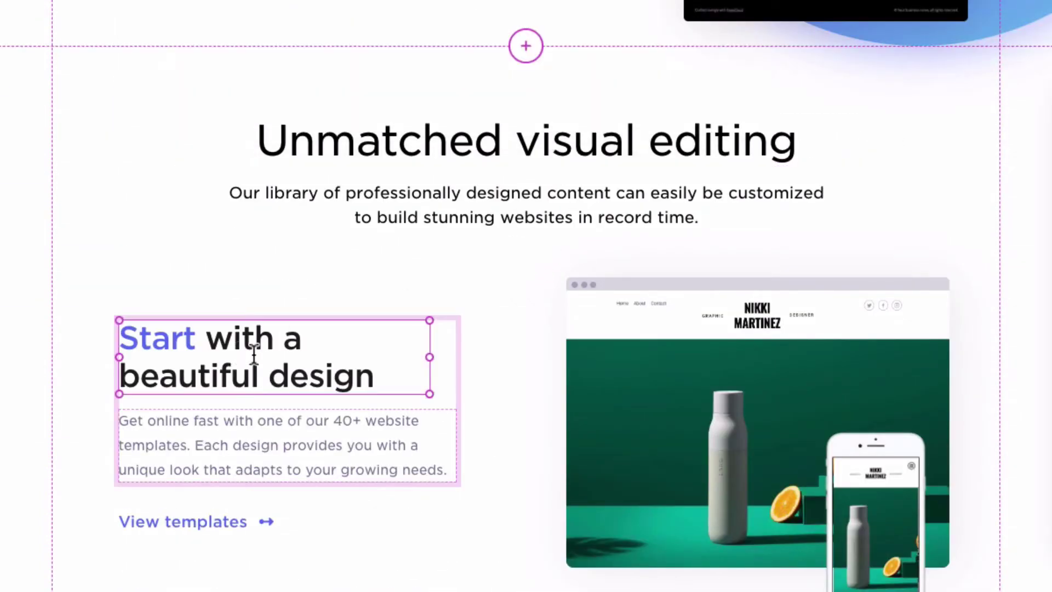
{"action": "left_click", "coordinate": [254, 355]}
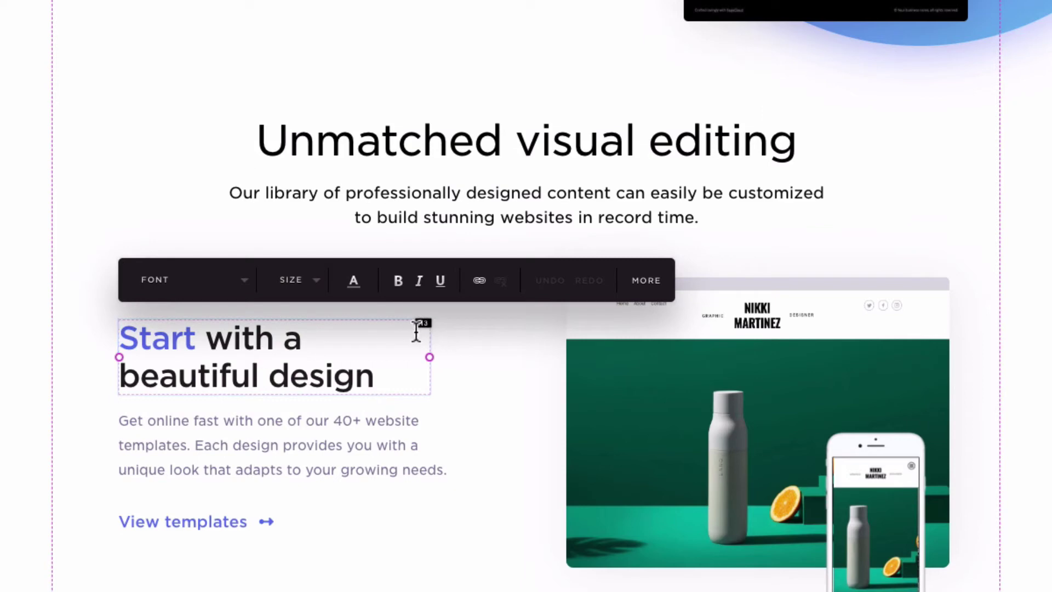
{"action": "left_click", "coordinate": [647, 286]}
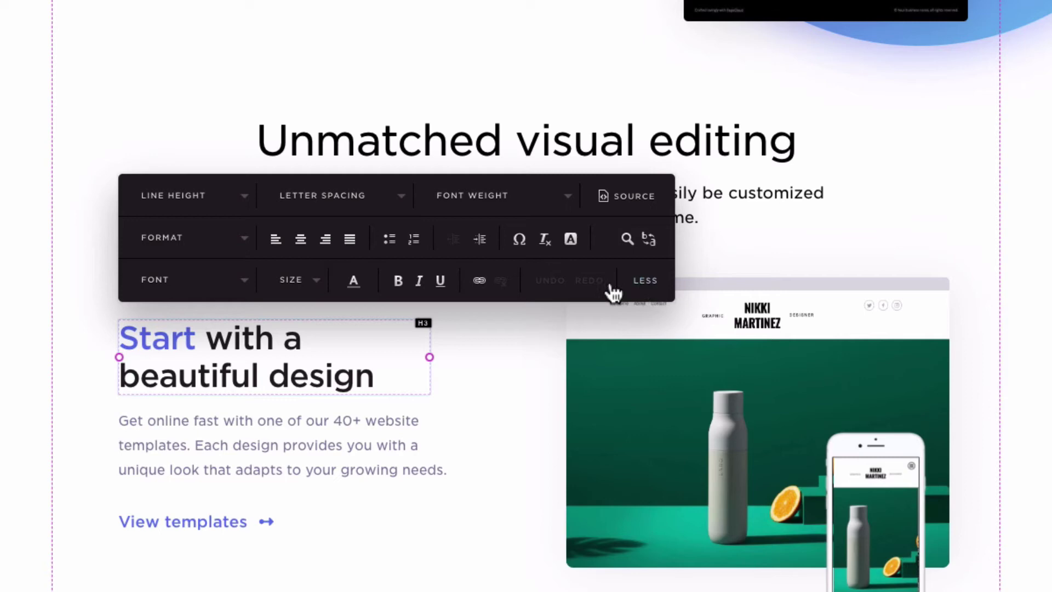
{"action": "left_click", "coordinate": [241, 251]}
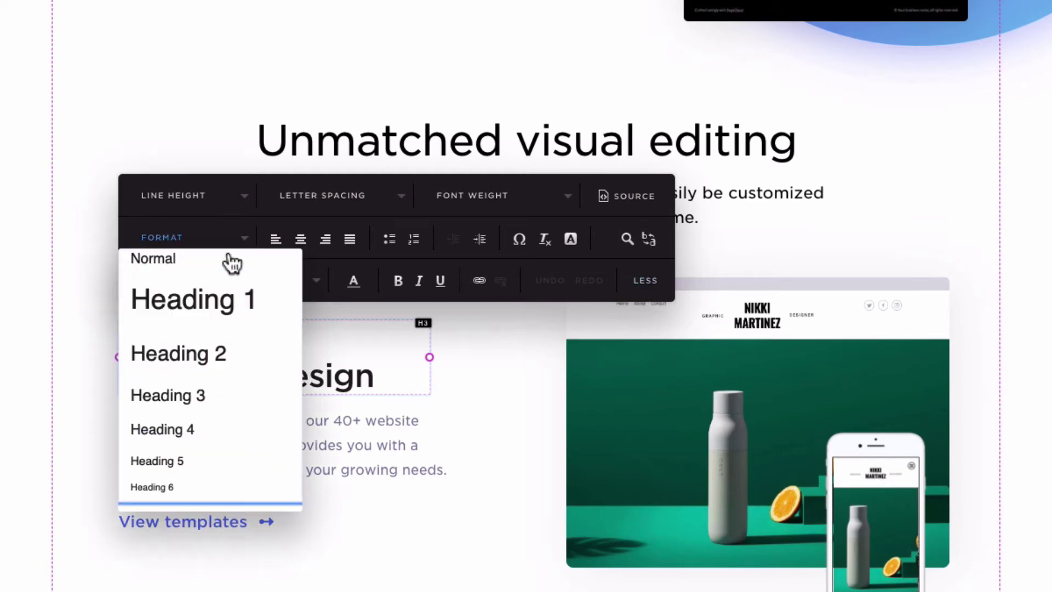
{"action": "left_click", "coordinate": [70, 306]}
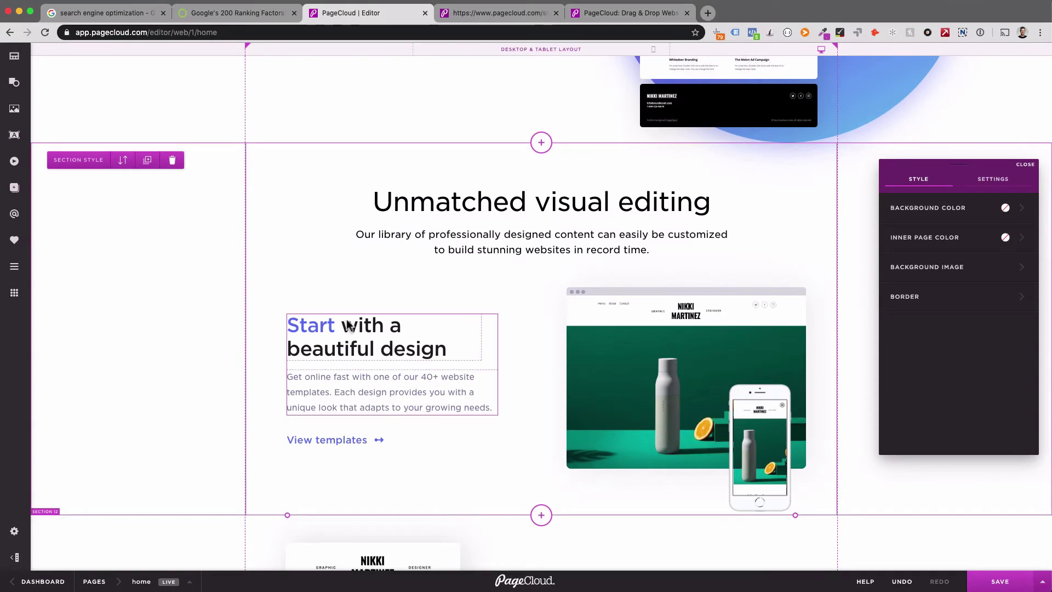
{"action": "scroll", "coordinate": [504, 333], "scroll_direction": "down", "scroll_amount": 2}
{"action": "left_click", "coordinate": [589, 332]}
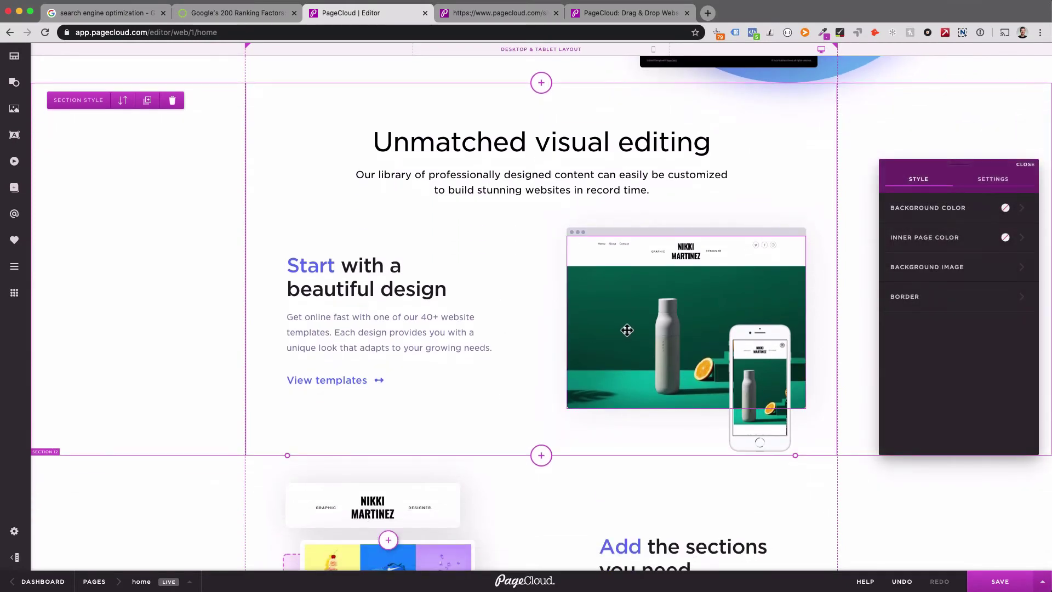
{"action": "left_click", "coordinate": [626, 330]}
{"action": "left_click", "coordinate": [626, 330]}
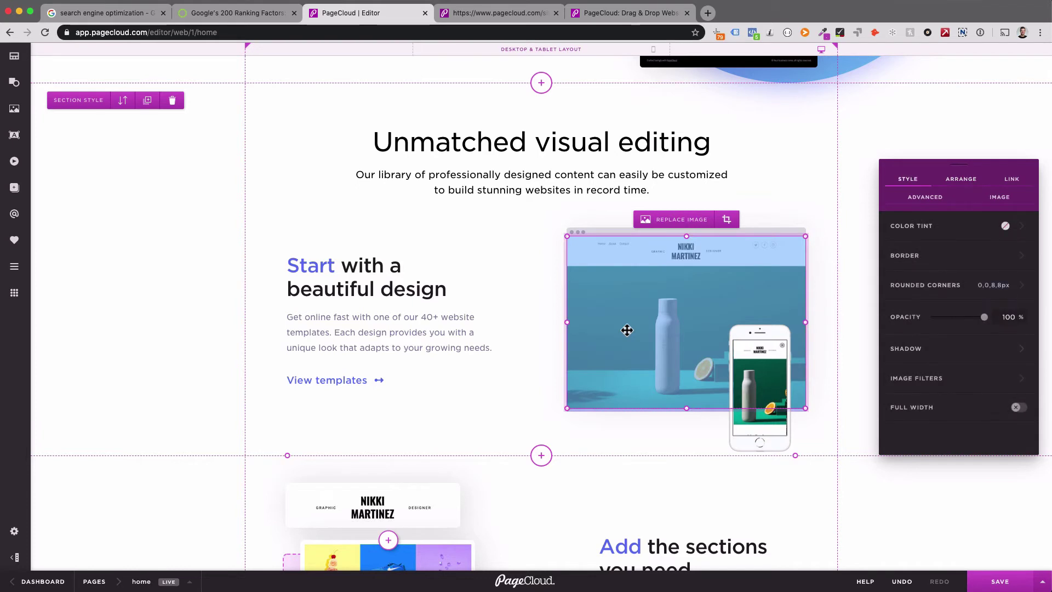
{"action": "left_click", "coordinate": [997, 198]}
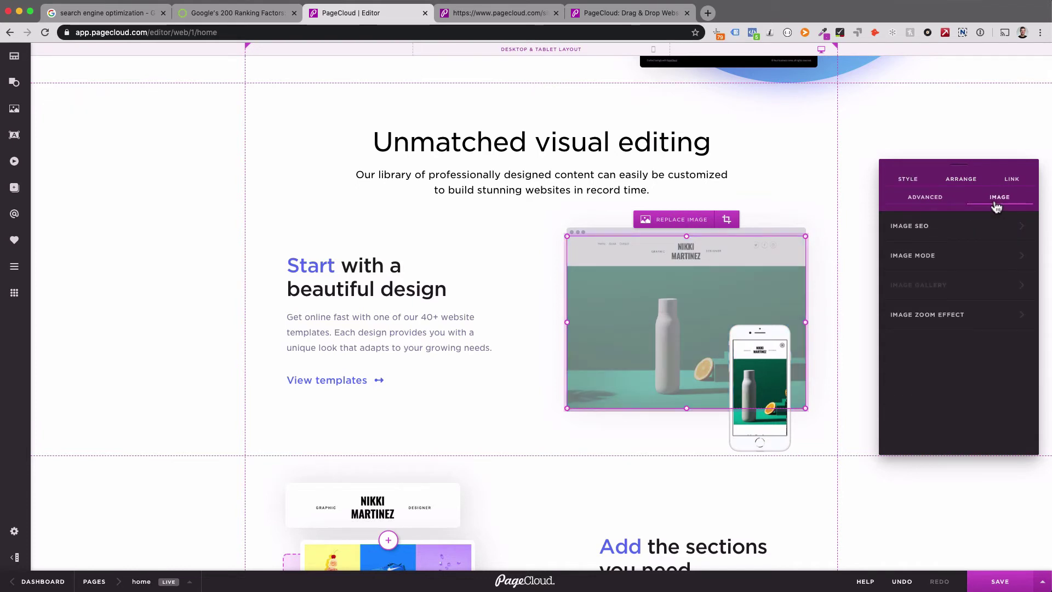
{"action": "left_click", "coordinate": [914, 233]}
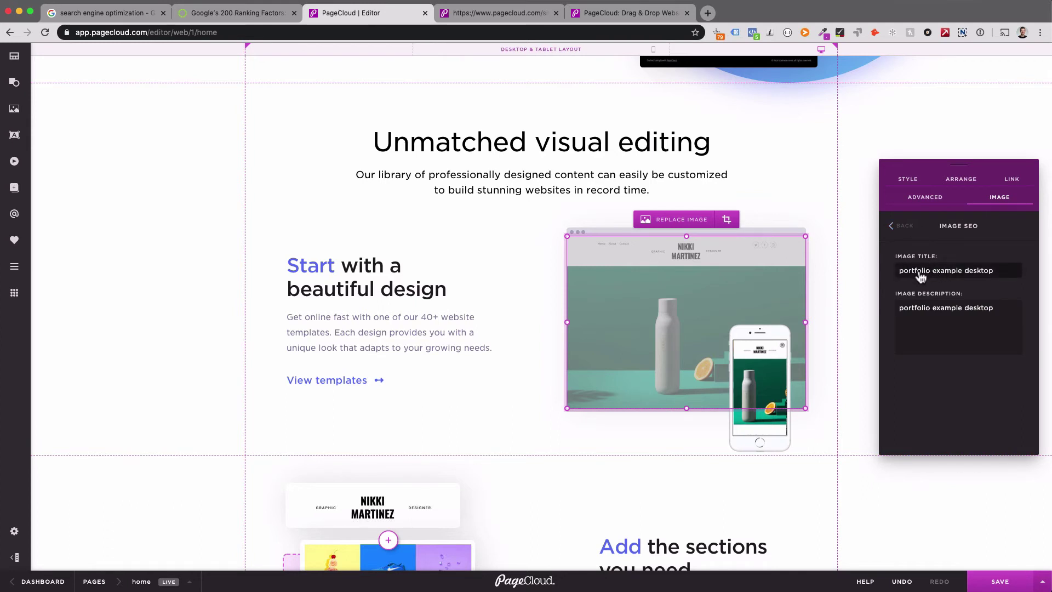
{"action": "left_click", "coordinate": [863, 277]}
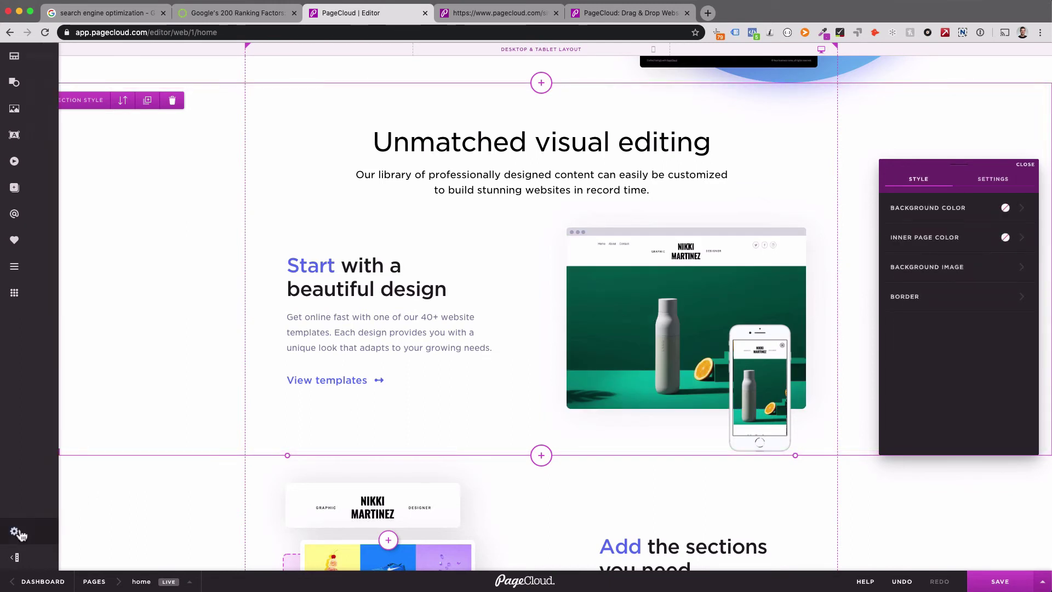
Open the Advanced page settings' head code editor, discard its changes, and go to the Dashboard
{"action": "left_click", "coordinate": [16, 532]}
{"action": "left_click", "coordinate": [229, 93]}
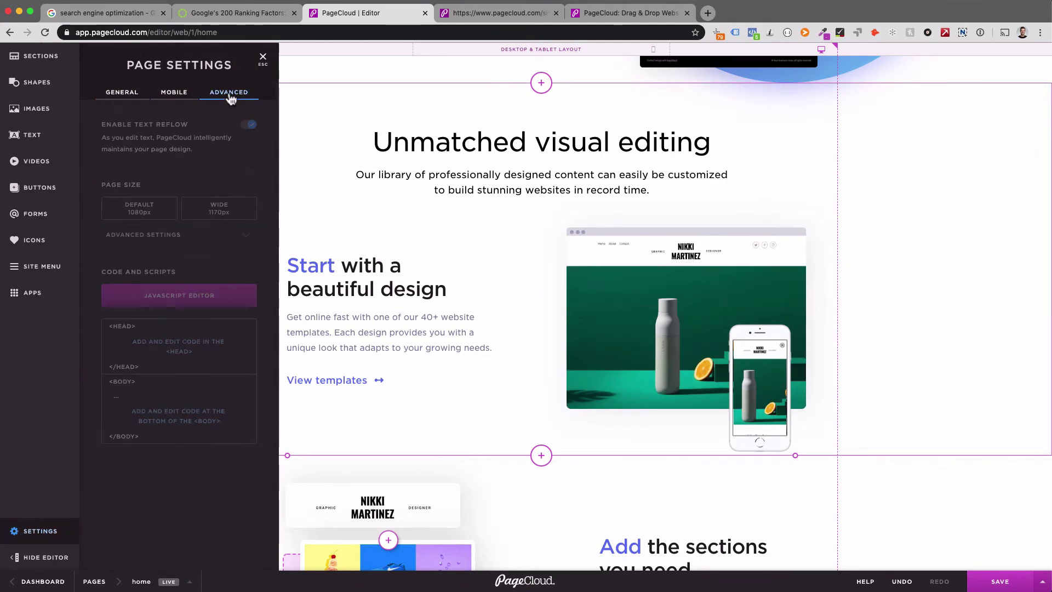
{"action": "left_click", "coordinate": [158, 341]}
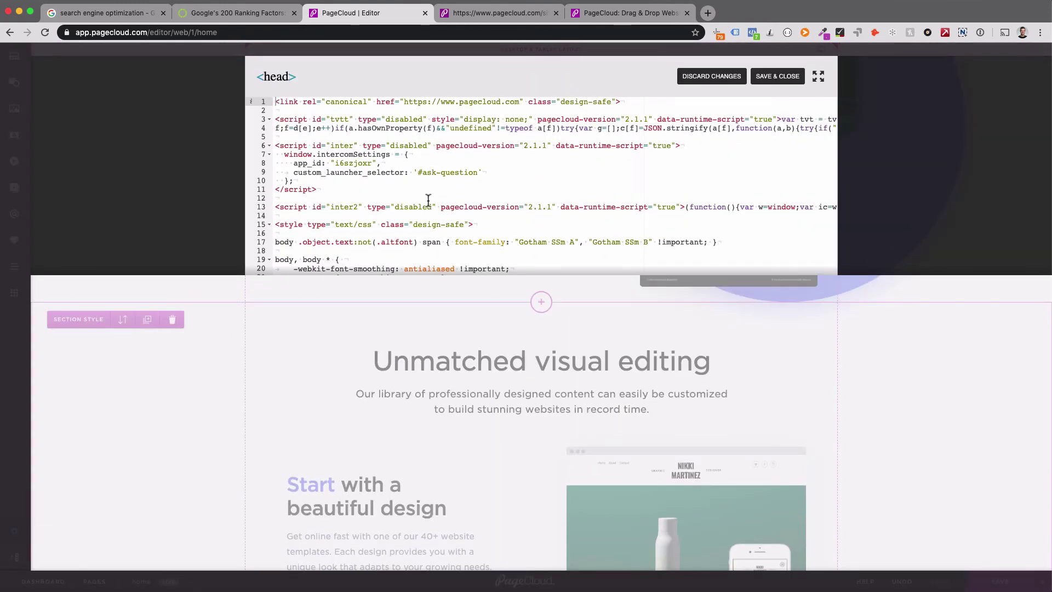
{"action": "left_click", "coordinate": [704, 81]}
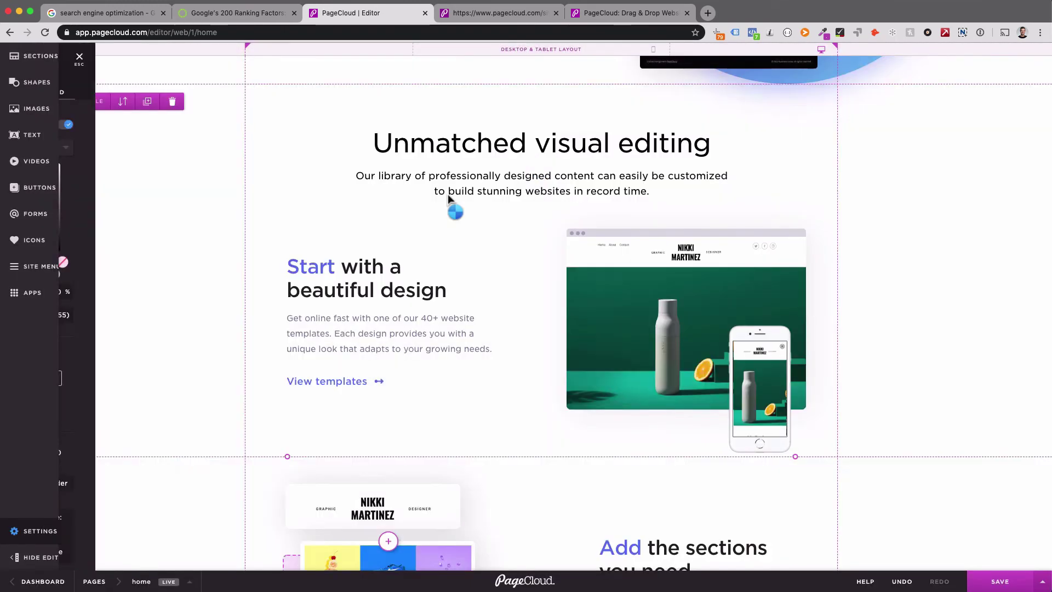
{"action": "left_click", "coordinate": [51, 580]}
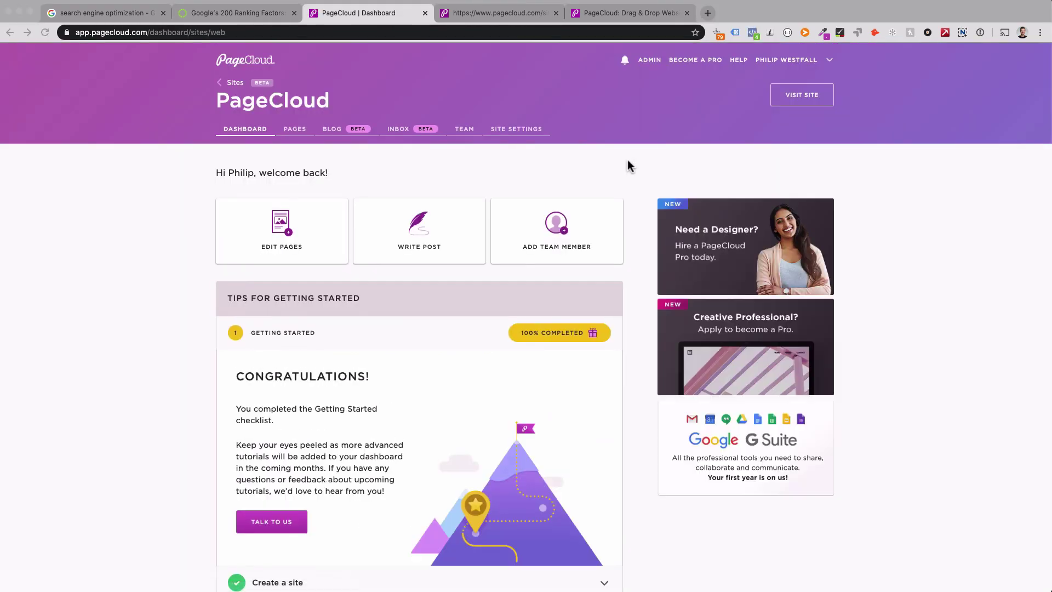
Review the Site Settings Redirects list, then search Google for 'pagecloud seo'
{"action": "left_click", "coordinate": [510, 128]}
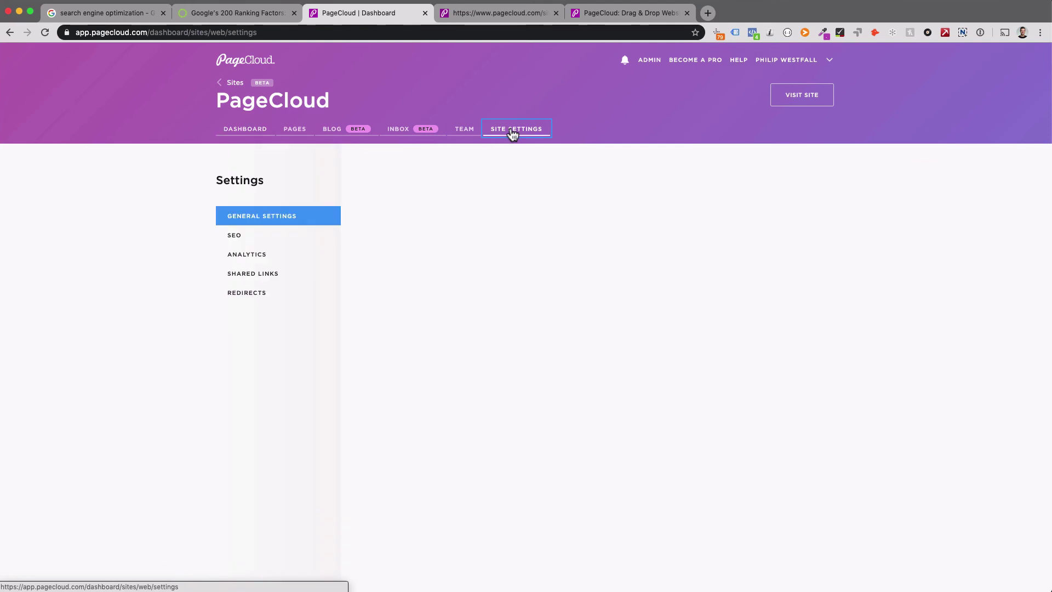
{"action": "left_click", "coordinate": [251, 294]}
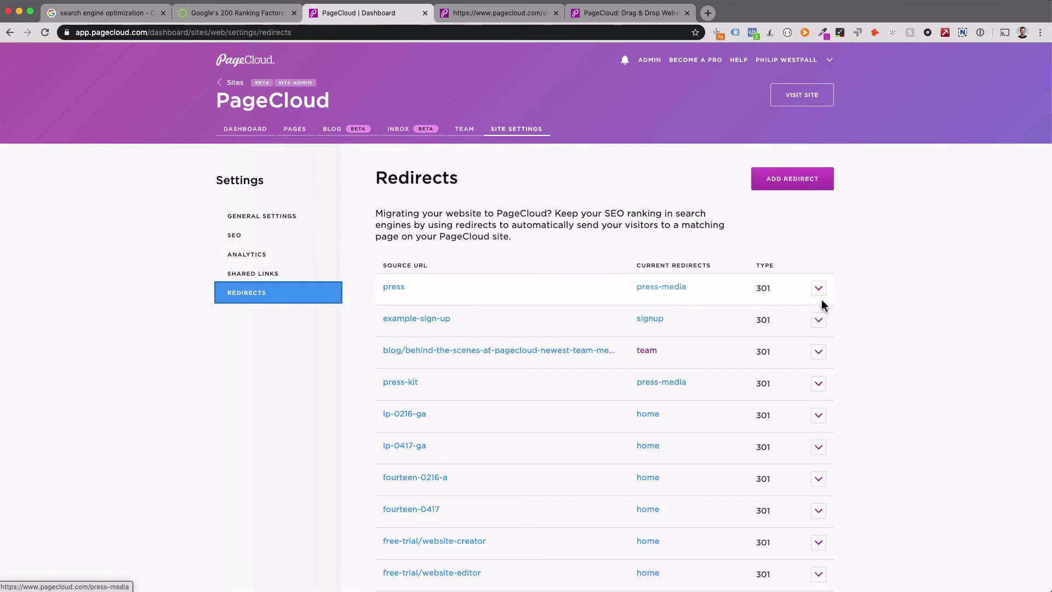
{"action": "scroll", "coordinate": [785, 306], "scroll_direction": "down", "scroll_amount": 4}
{"action": "scroll", "coordinate": [761, 303], "scroll_direction": "down", "scroll_amount": 2}
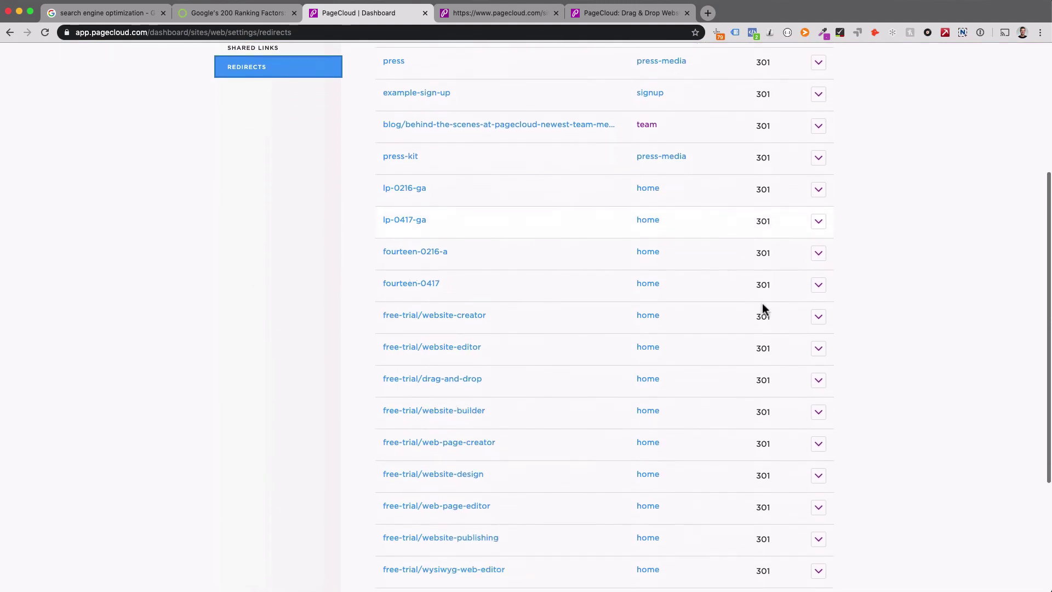
{"action": "scroll", "coordinate": [761, 303], "scroll_direction": "down", "scroll_amount": 2}
{"action": "scroll", "coordinate": [761, 303], "scroll_direction": "down", "scroll_amount": 1}
{"action": "scroll", "coordinate": [761, 304], "scroll_direction": "down", "scroll_amount": 2}
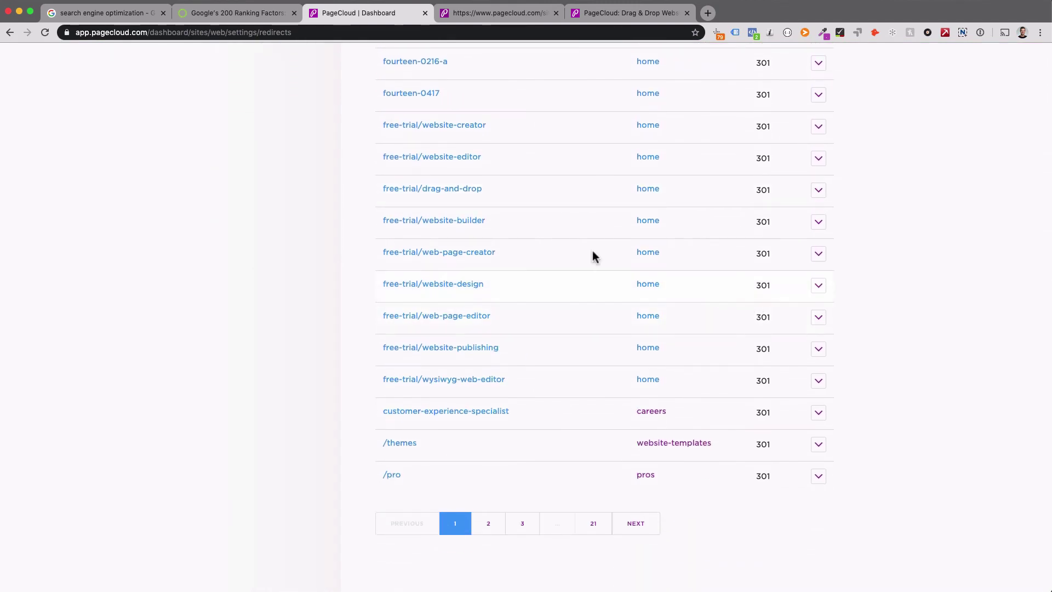
{"action": "left_click", "coordinate": [88, 13]}
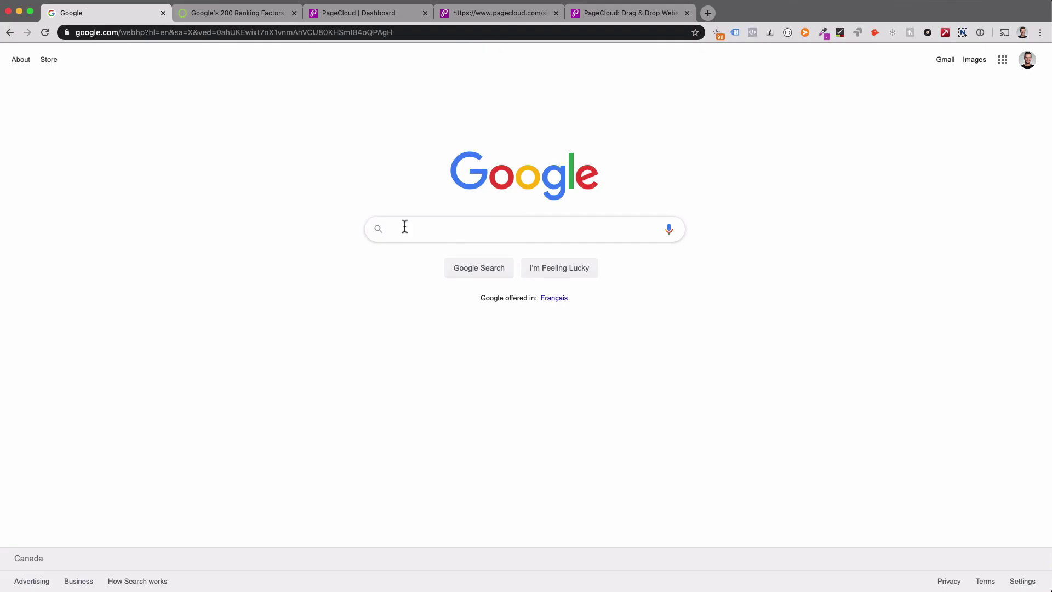
{"action": "type", "text": "pagecloud seo"}
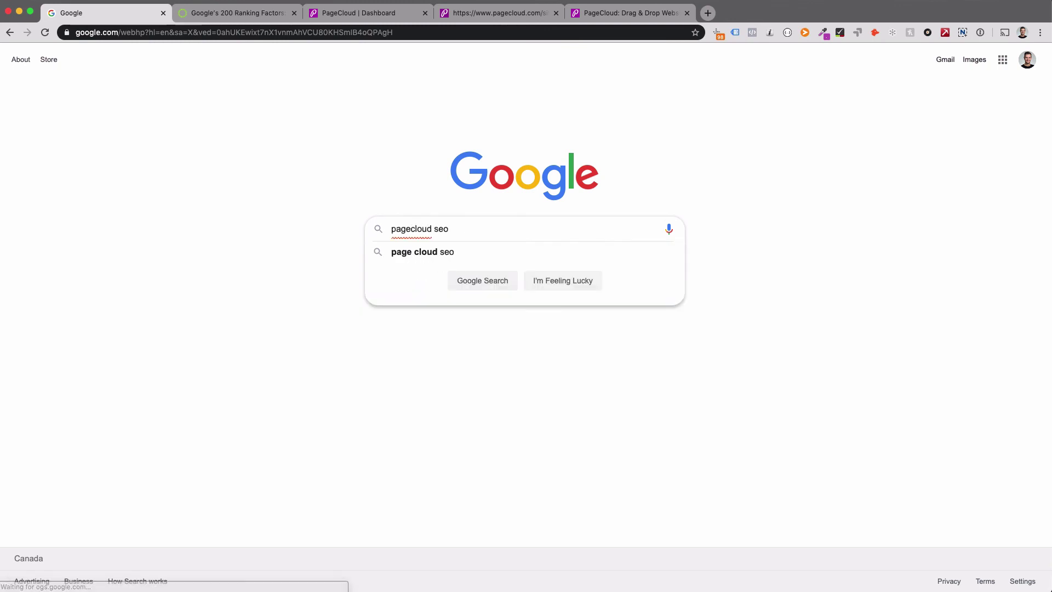
{"action": "key", "text": "Return"}
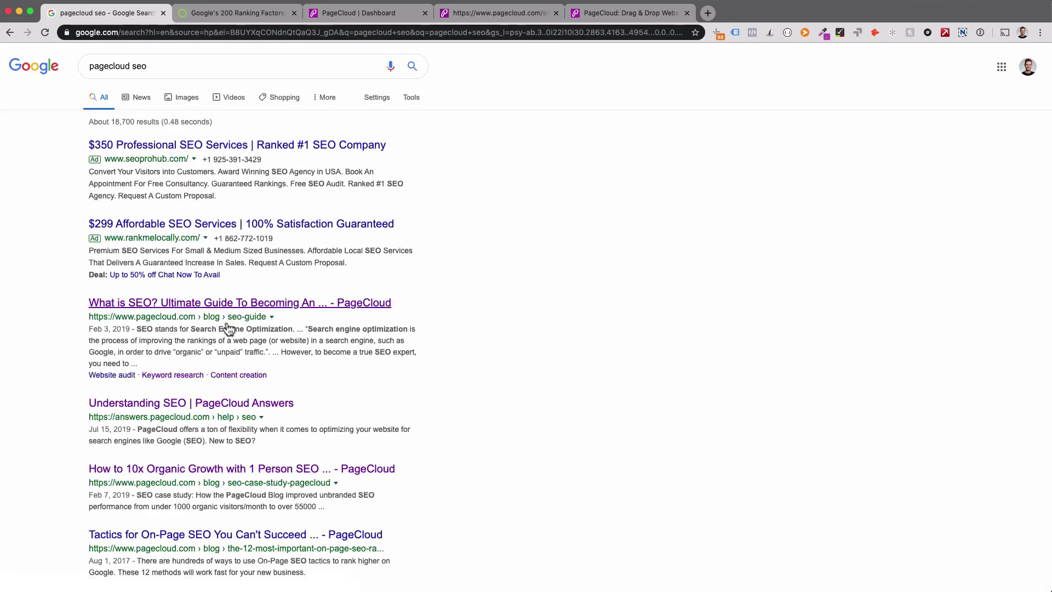